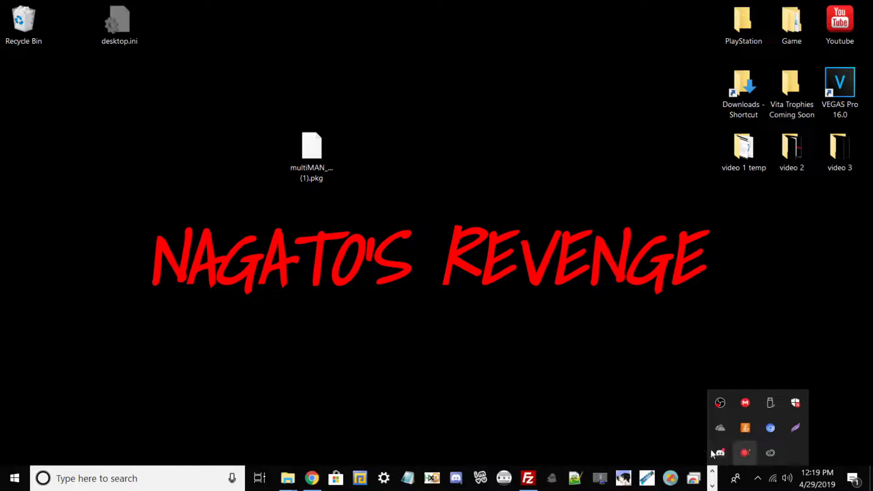
pyautogui.click(542, 427)
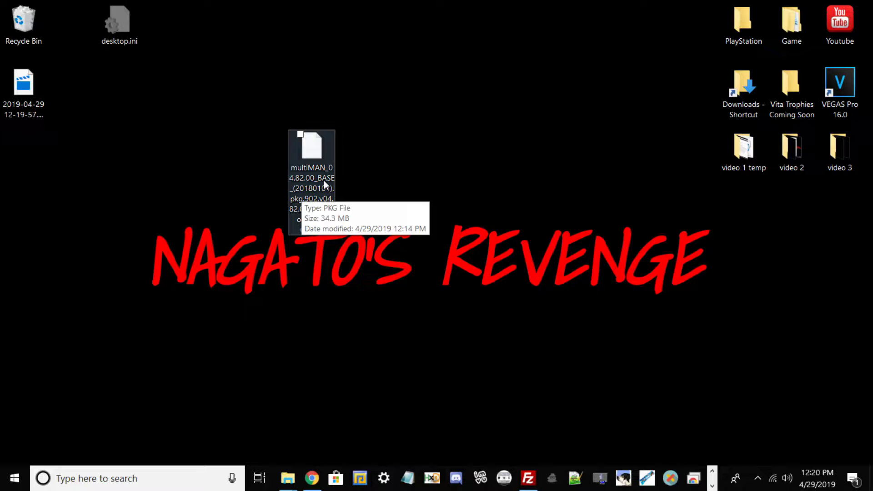
pyautogui.click(329, 217)
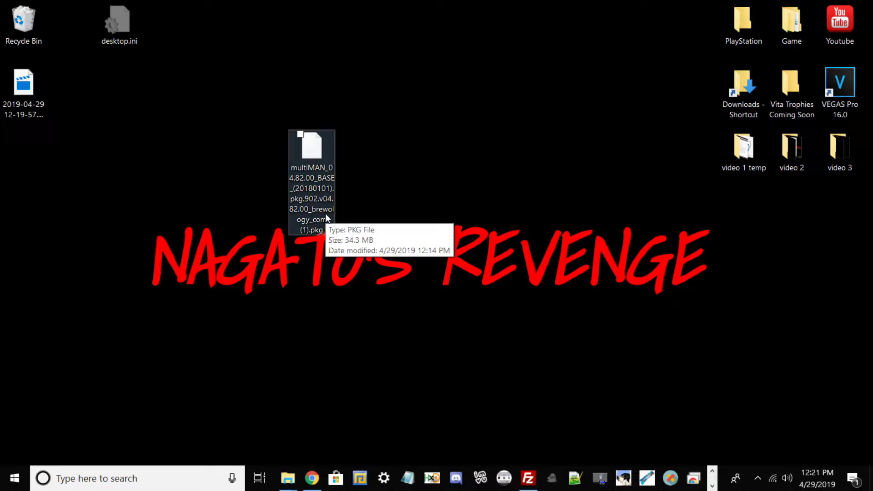
# Open the SONY (E:) USB drive in File Explorer and close the duplicate window of that drive
pyautogui.click(287, 478)
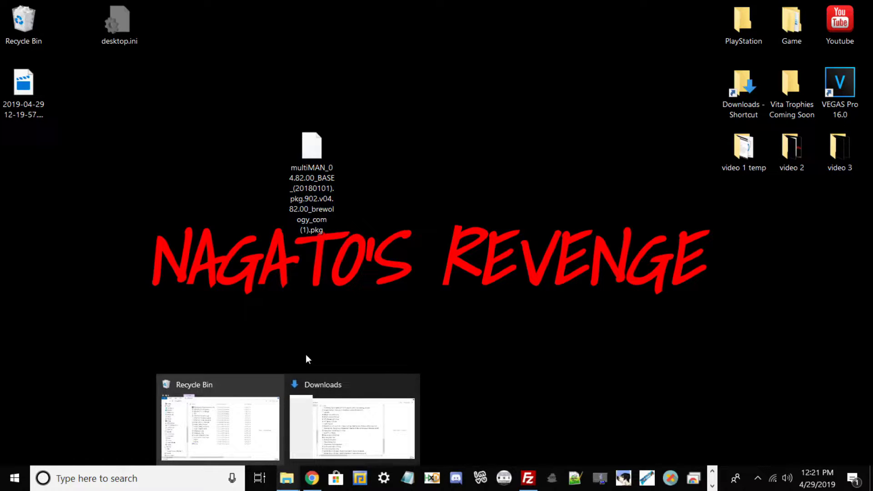
pyautogui.click(298, 481)
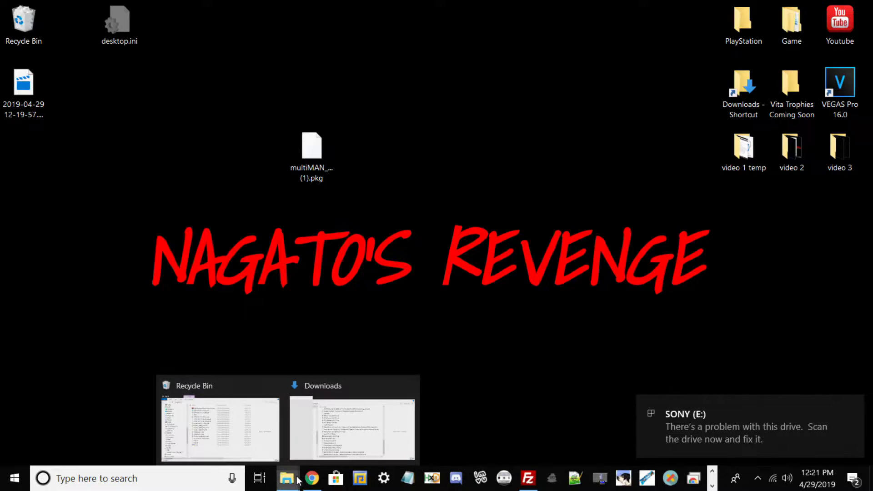
pyautogui.click(352, 427)
pyautogui.doubleClick(227, 98)
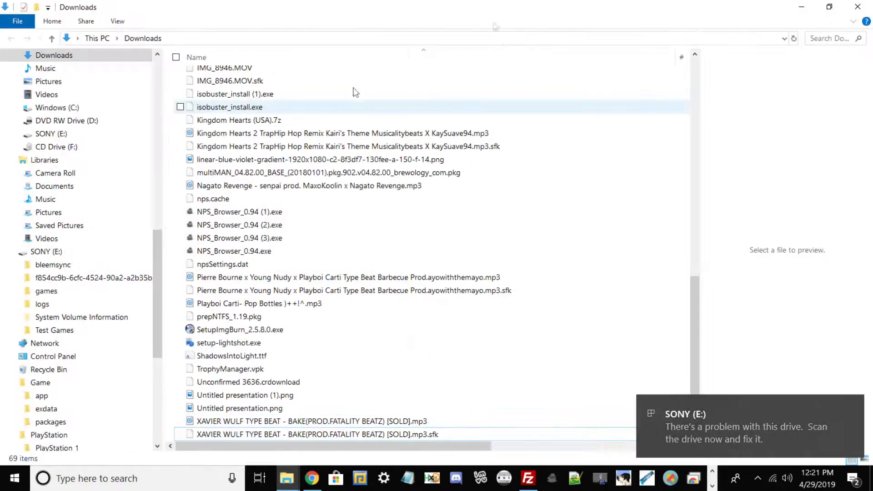
pyautogui.click(59, 133)
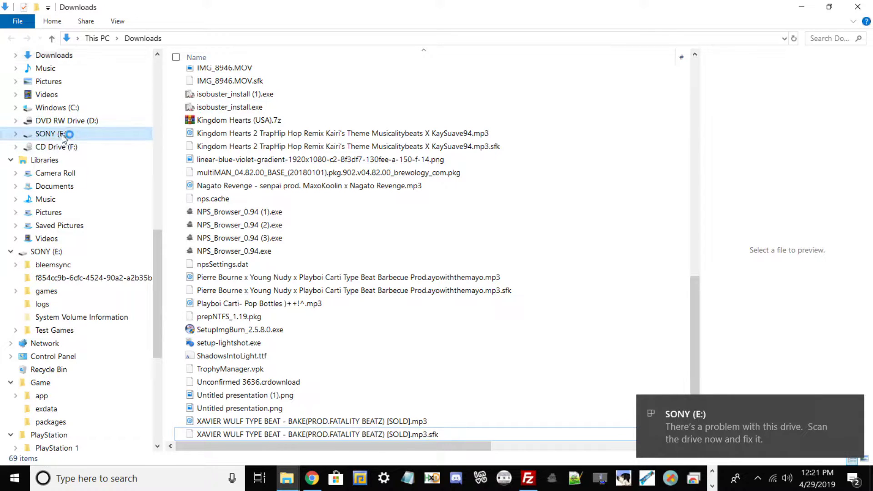
pyautogui.click(852, 409)
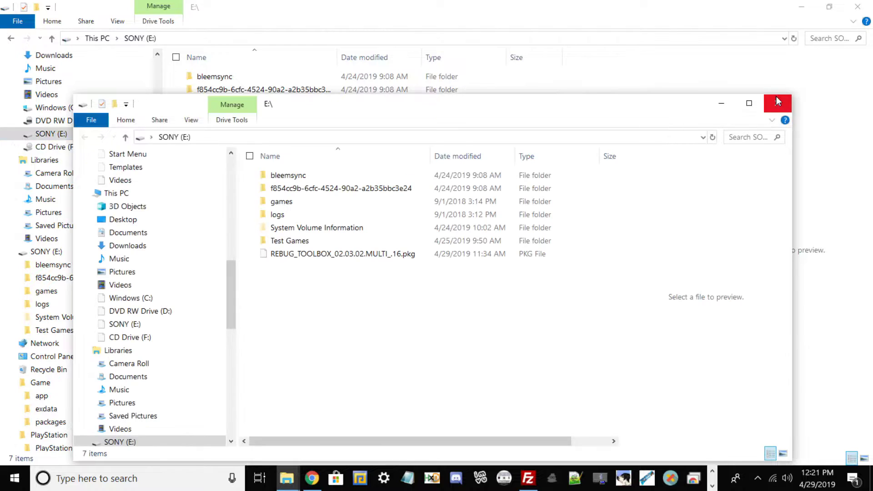
pyautogui.click(778, 101)
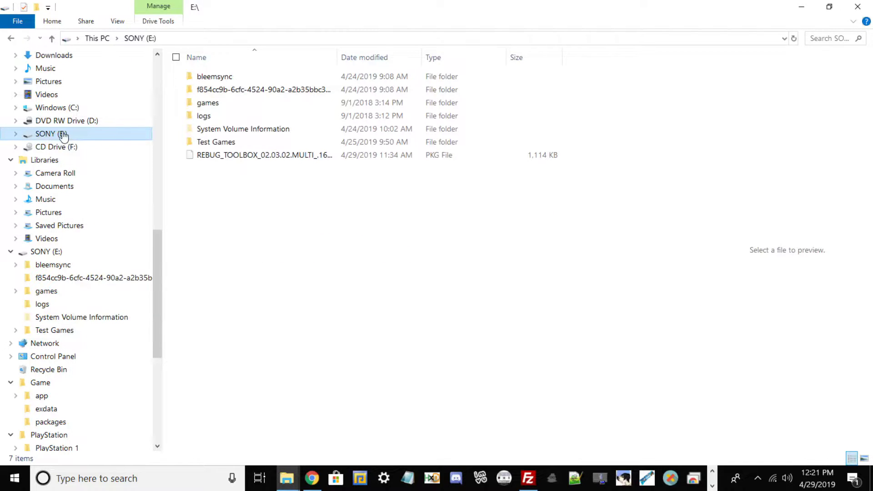
# Check the file system of the SONY (E:) drive in its properties and close them without changes
pyautogui.rightClick(64, 136)
pyautogui.click(101, 455)
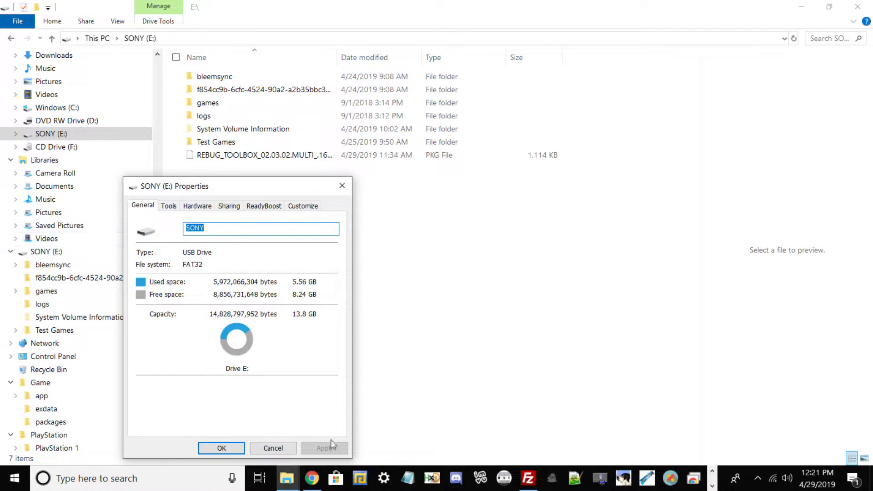
pyautogui.click(275, 448)
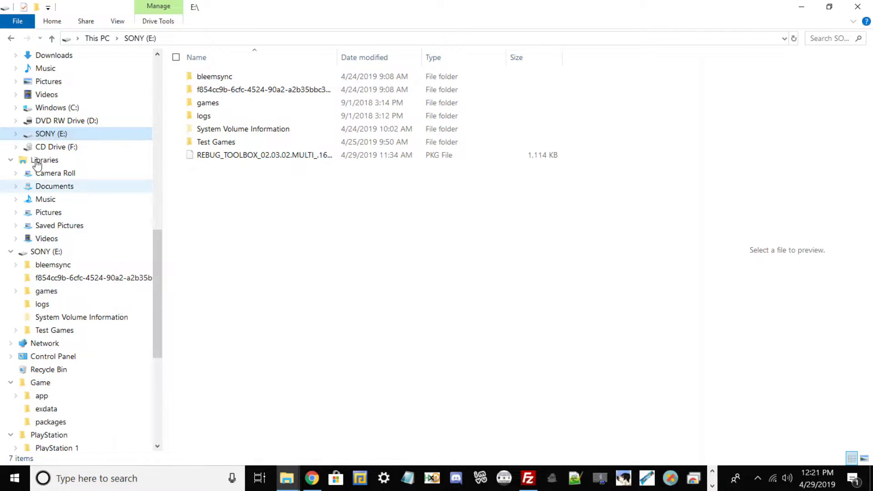
pyautogui.rightClick(71, 133)
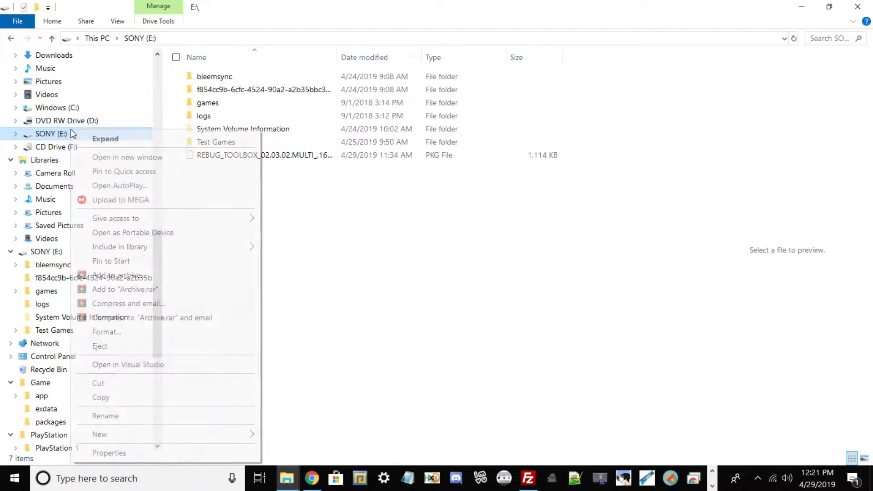
pyautogui.click(109, 452)
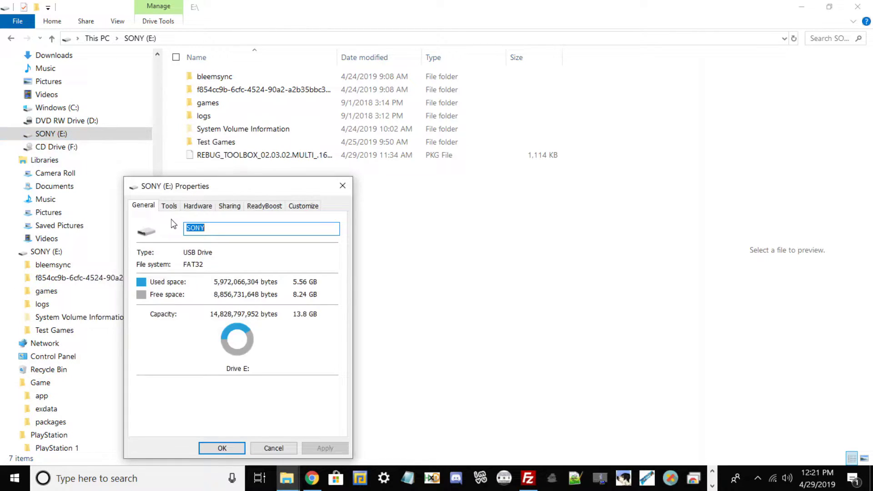
pyautogui.press('Escape')
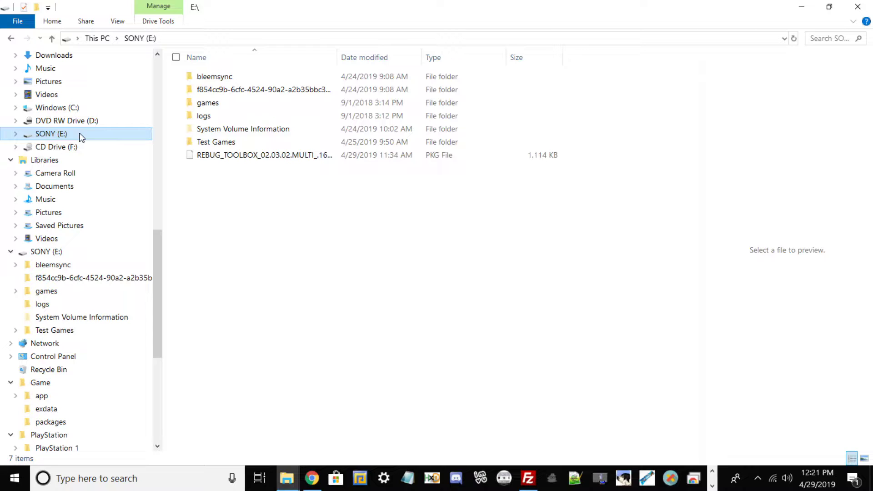
# Prepare a FAT32 quick format of the SONY (E:) drive with 8192-byte allocation units, and cancel at the erase confirmation
pyautogui.rightClick(81, 137)
pyautogui.click(137, 186)
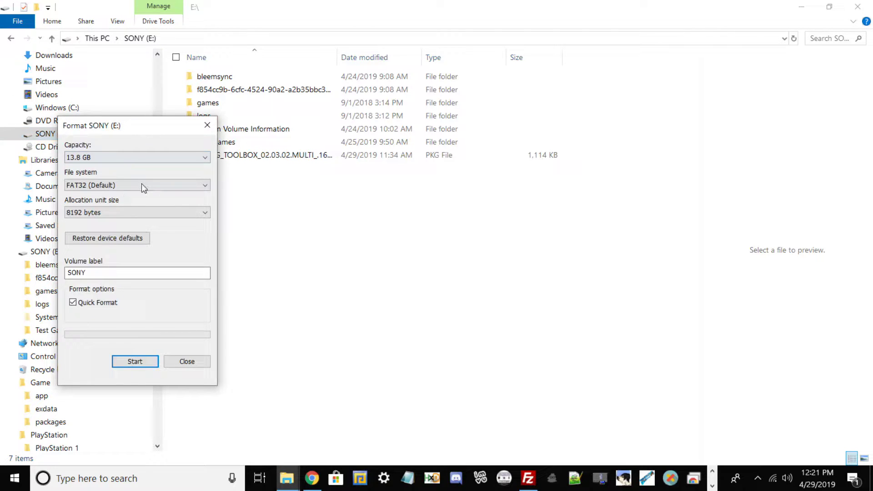
pyautogui.click(141, 184)
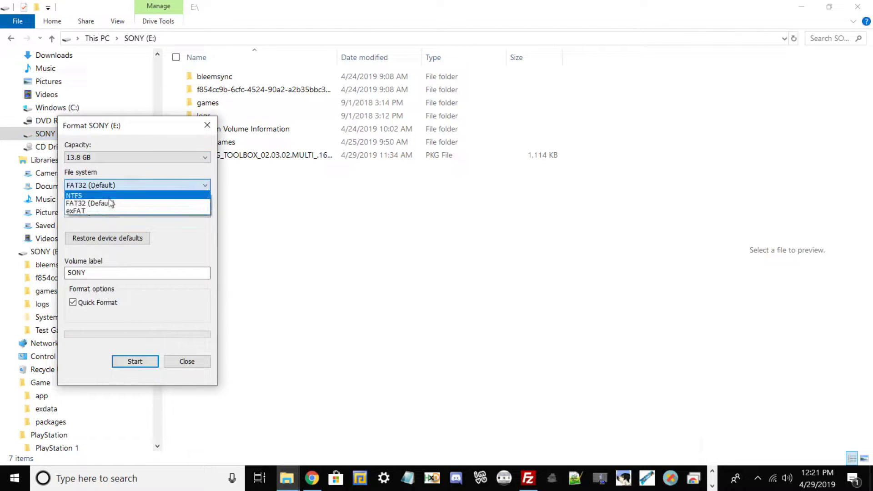
pyautogui.click(82, 204)
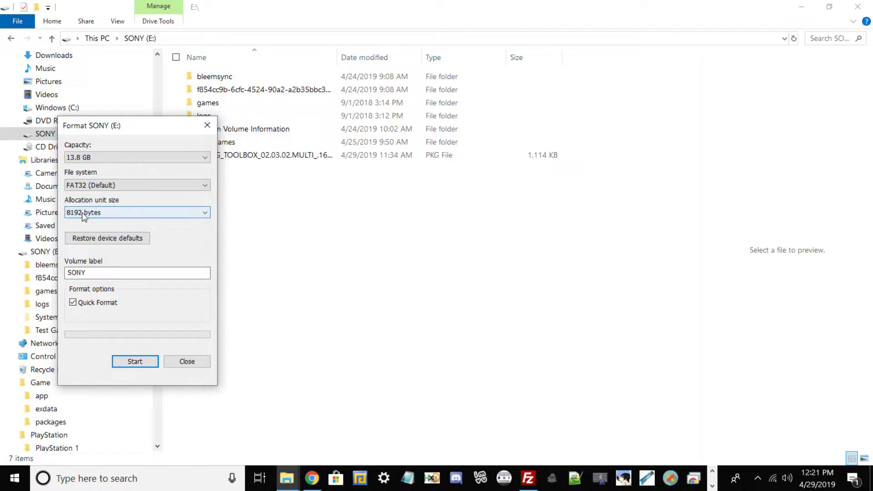
pyautogui.click(84, 213)
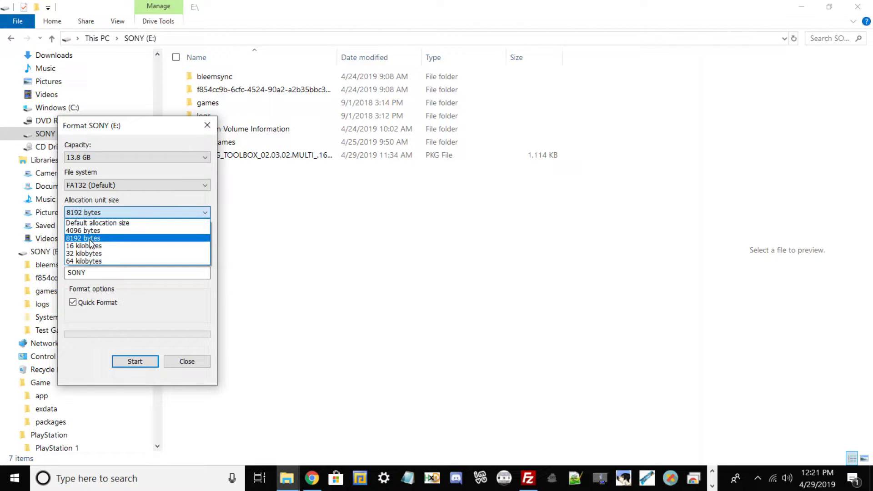
pyautogui.click(95, 273)
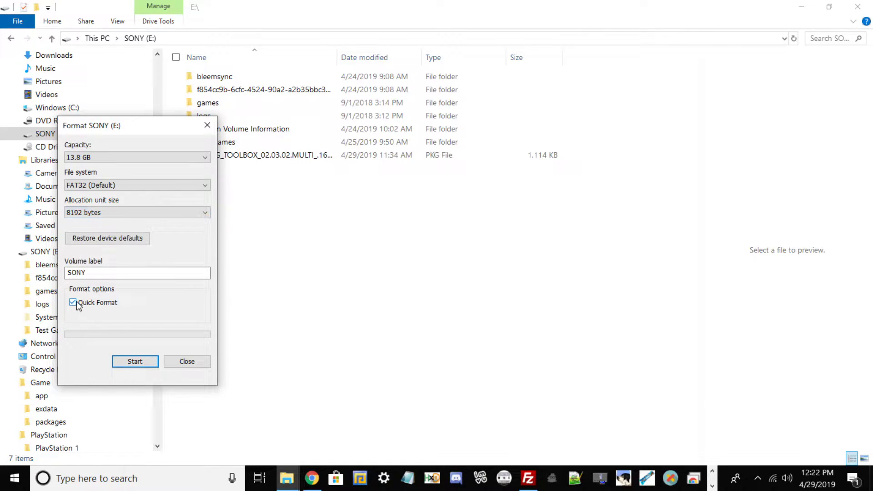
pyautogui.click(134, 362)
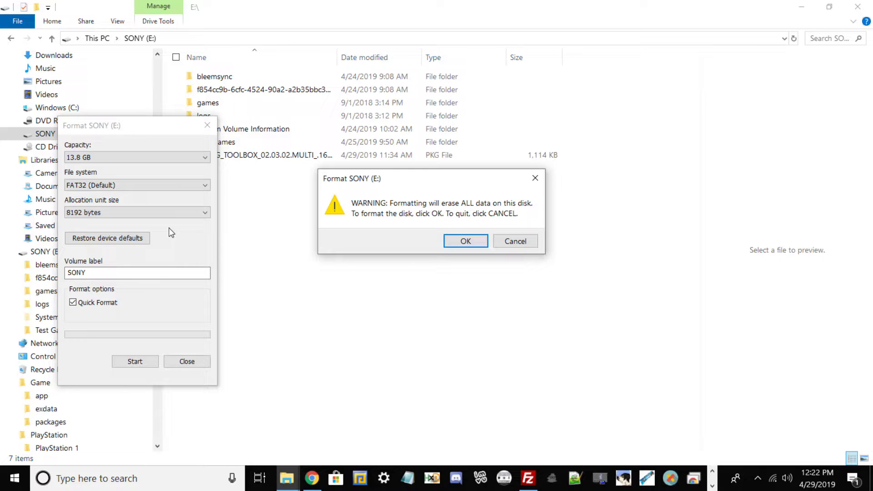
pyautogui.click(515, 242)
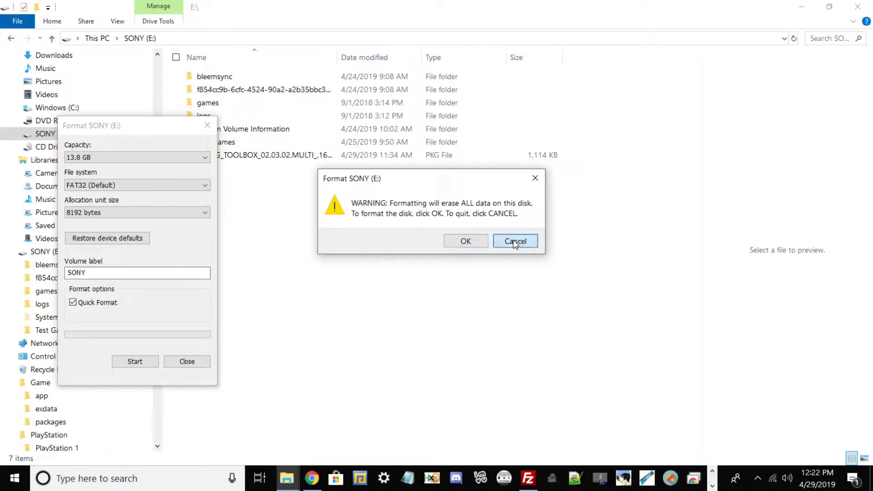
pyautogui.click(203, 364)
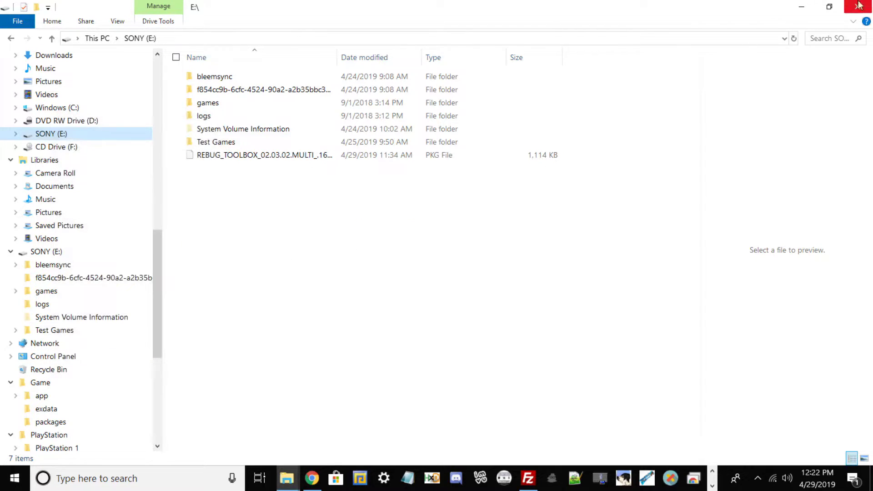
# Copy the multiMAN package file from the desktop to the root of the SONY (E:) drive and close the drive window
pyautogui.moveTo(591, 7); pyautogui.dragTo(268, 235)
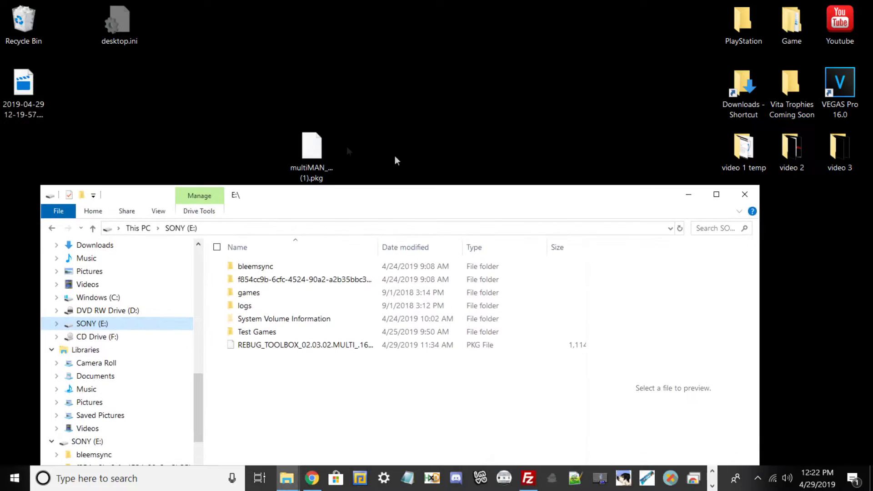
pyautogui.moveTo(312, 141); pyautogui.dragTo(306, 394)
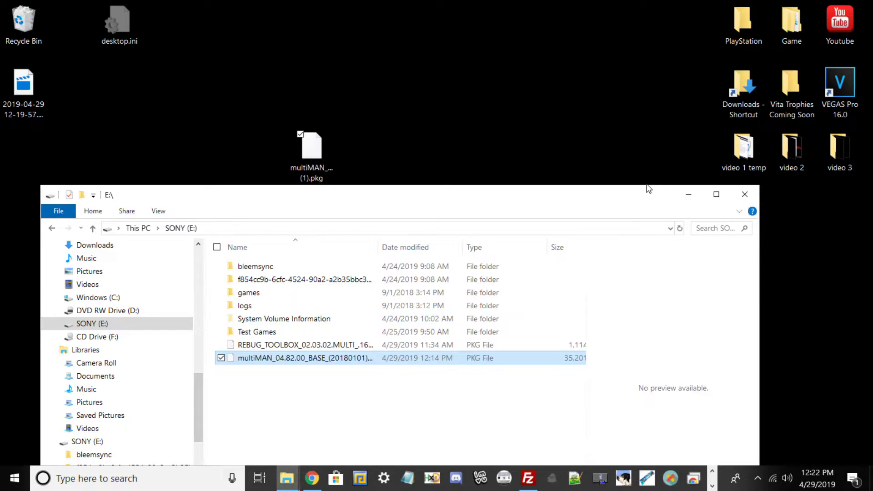
pyautogui.click(744, 194)
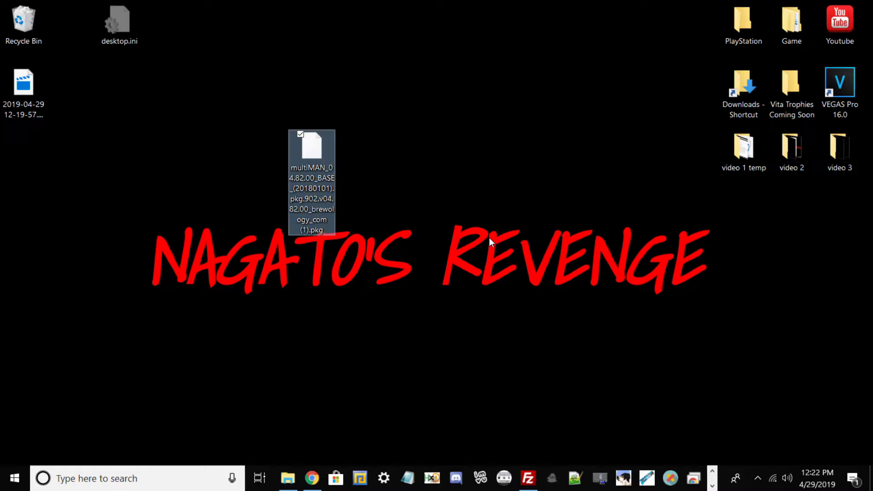
pyautogui.click(757, 477)
pyautogui.rightClick(721, 403)
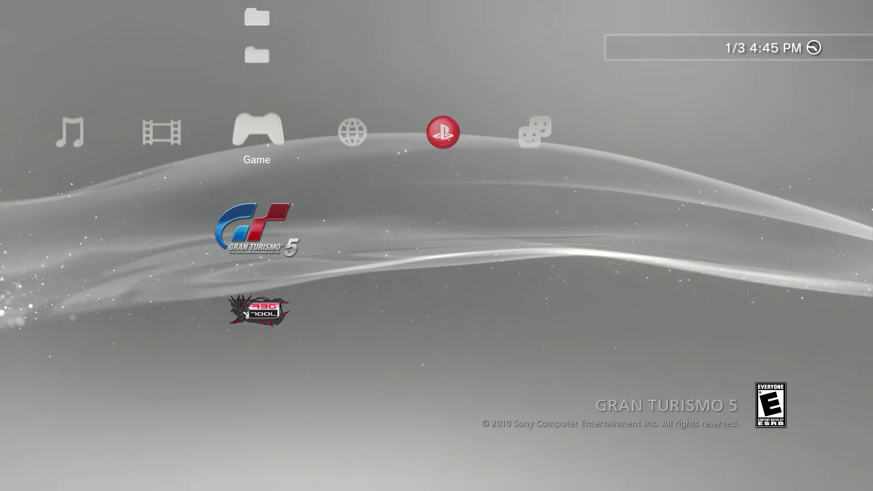
# On the PS3, open Package Manager in the Game category and choose the Standard location for installing packages from the storage device's root
pyautogui.press('Down')
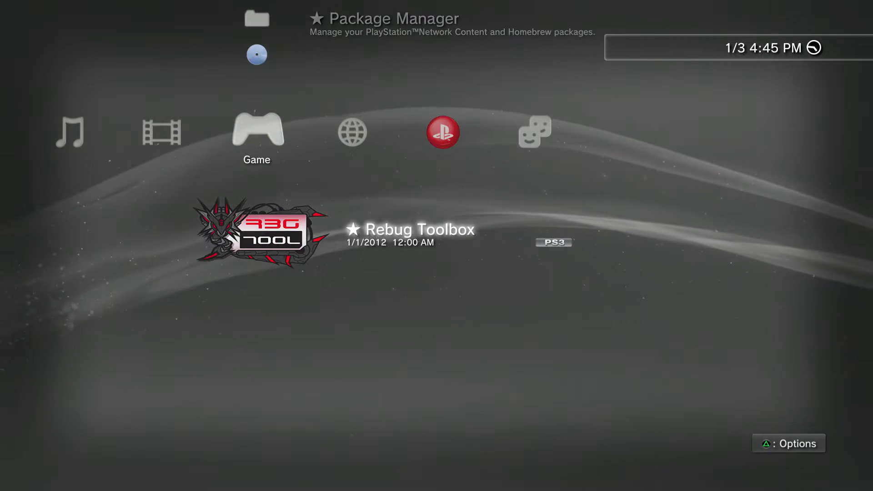
pyautogui.press('Up')
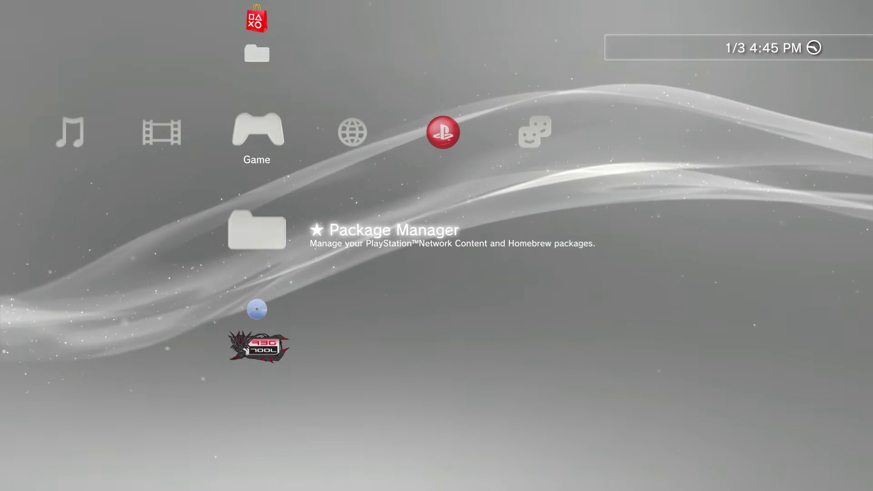
pyautogui.press('Return')
pyautogui.press('Down')
pyautogui.press('Return')
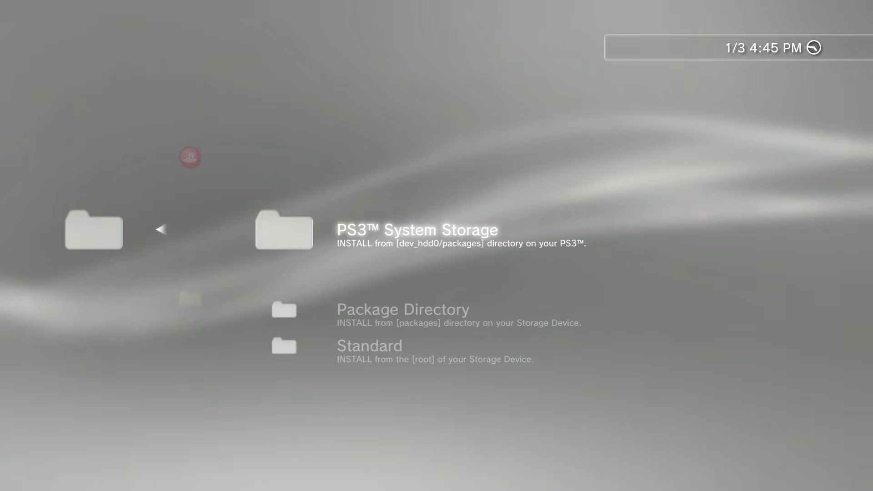
pyautogui.press('Down')
pyautogui.press('Down')
pyautogui.press('Return')
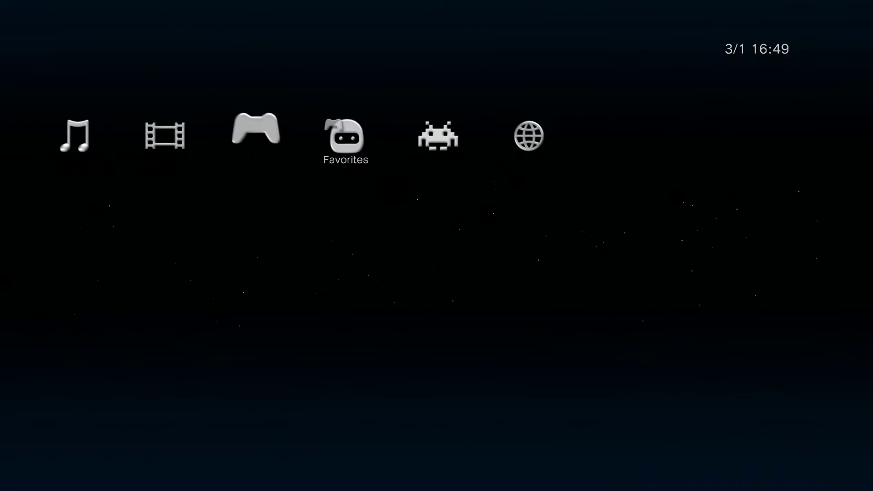
# In multiMAN, look through the categories from Favorites over Music to Settings
pyautogui.press('Down')
pyautogui.press('Left')
pyautogui.press('Left')
pyautogui.press('Left')
pyautogui.press('Left')
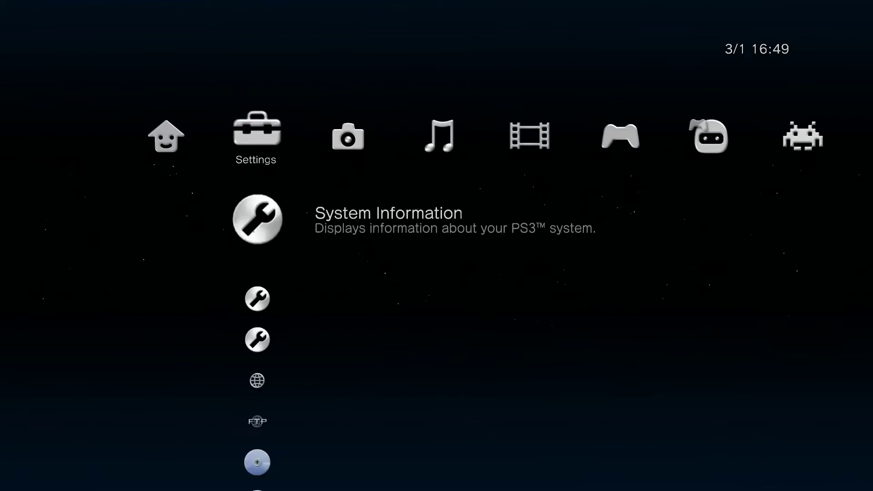
pyautogui.press('Left')
pyautogui.press('Right')
pyautogui.press('Right')
pyautogui.press('Right')
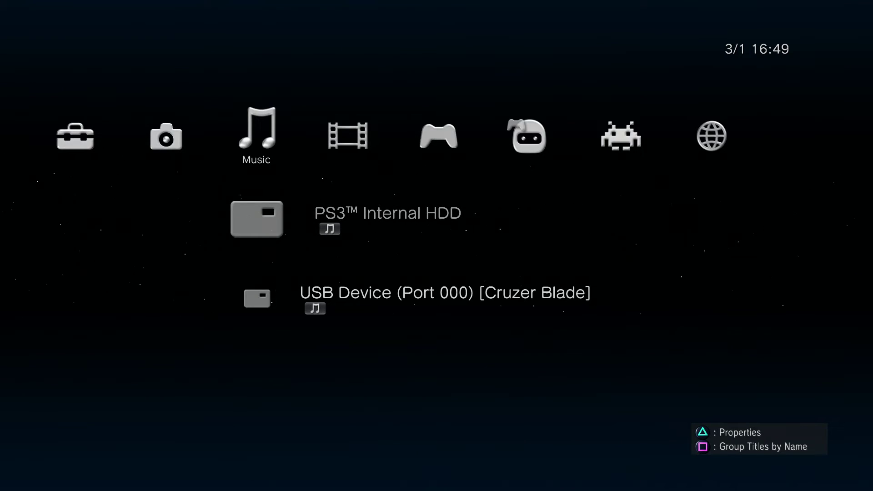
pyautogui.press('Left')
pyautogui.press('Left')
pyautogui.press('Left')
pyautogui.press('Right')
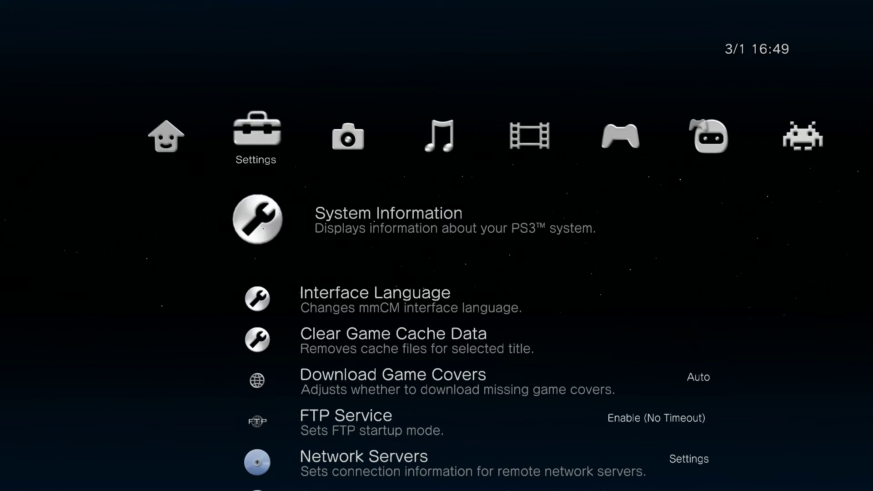
# Look through the Settings list from the input and key repeat options over power and display options to Theme Audio
pyautogui.press('Up')
pyautogui.press('Up')
pyautogui.press('Up')
pyautogui.press('Up')
pyautogui.press('Up')
pyautogui.press('Up')
pyautogui.press('Up')
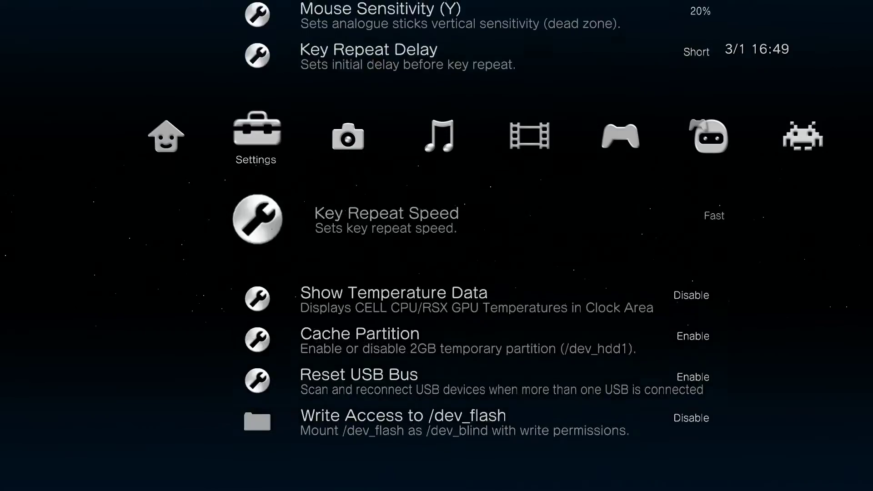
pyautogui.press('Up')
pyautogui.press('Up')
pyautogui.press('Up')
pyautogui.press('Up')
pyautogui.press('Up')
pyautogui.press('Up')
pyautogui.press('Up')
pyautogui.press('Up')
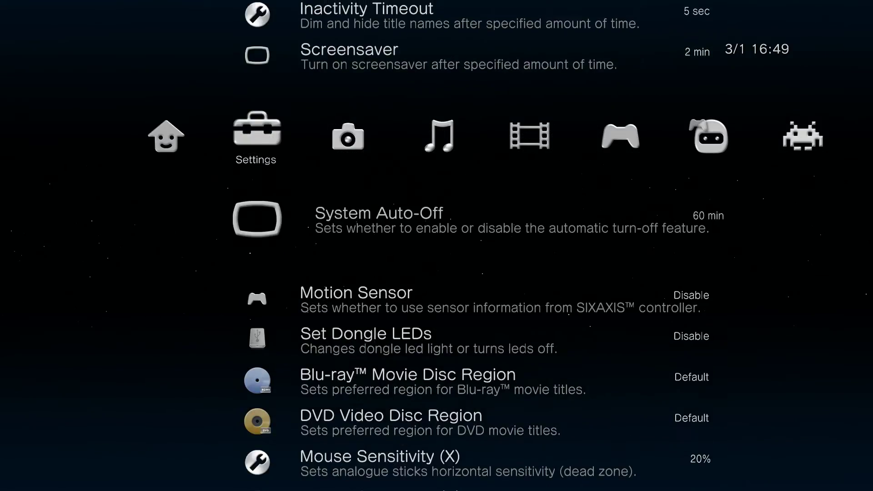
pyautogui.press('Up')
pyautogui.press('Up')
pyautogui.press('Up')
pyautogui.press('Up')
pyautogui.press('Up')
pyautogui.press('Up')
pyautogui.press('Up')
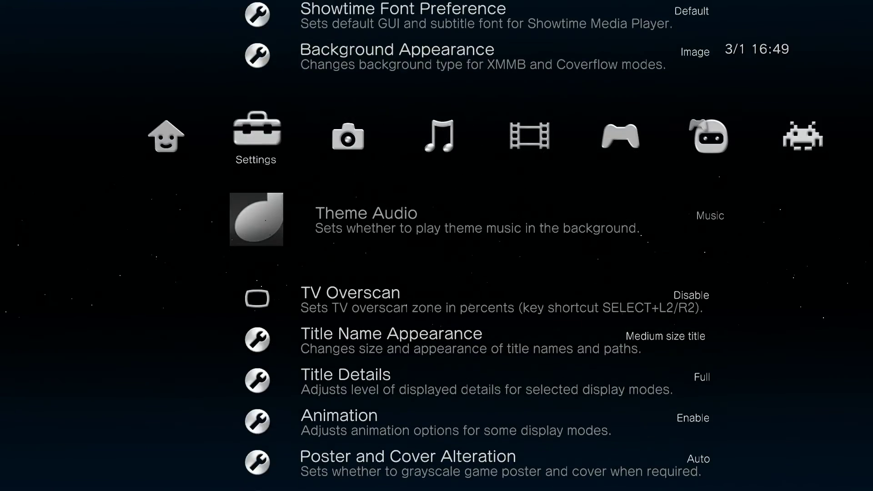
# Set Theme Audio to Disable
pyautogui.press('Return')
pyautogui.press('Up')
pyautogui.press('Up')
pyautogui.press('Return')
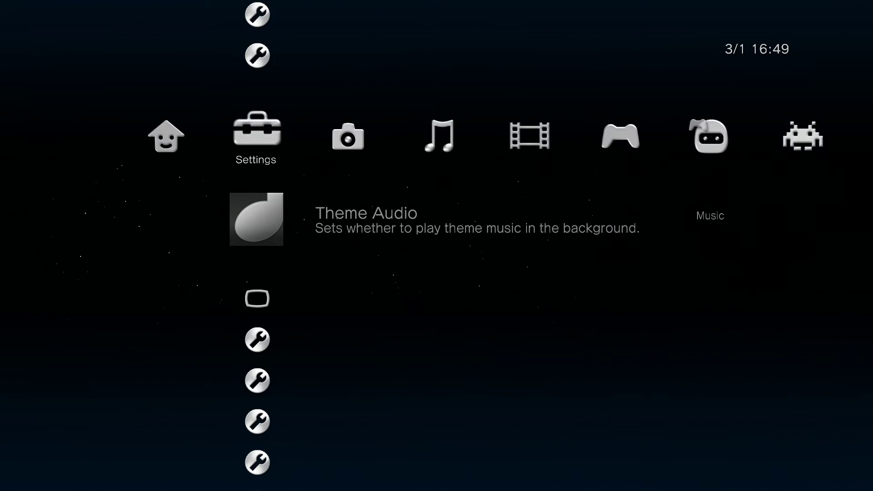
# Look through the categories from Settings over Video and Game to Retro
pyautogui.press('Left')
pyautogui.press('Right')
pyautogui.press('Right')
pyautogui.press('Right')
pyautogui.press('Right')
pyautogui.press('Right')
pyautogui.press('Right')
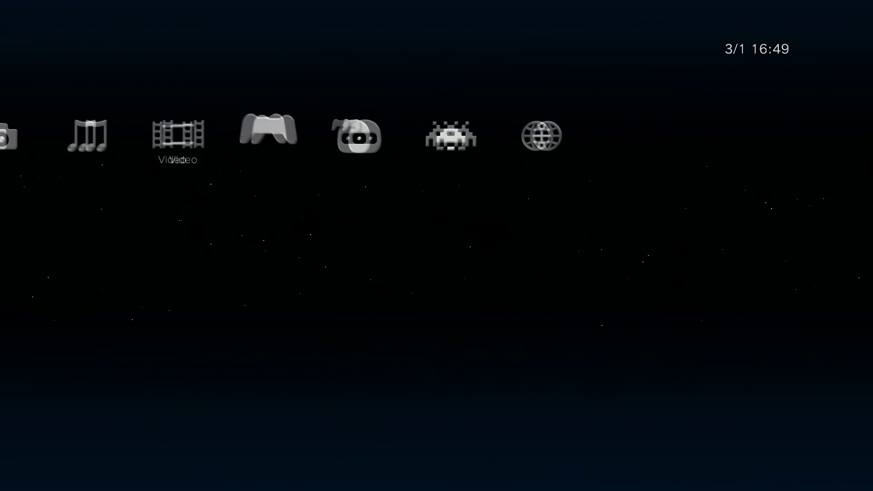
pyautogui.press('Left')
pyautogui.press('Right')
pyautogui.press('Right')
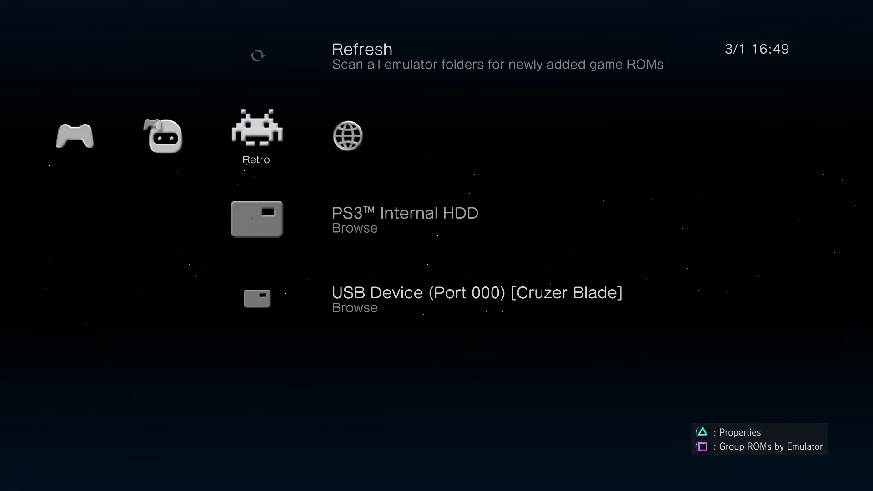
# Go back from Retro to the Theme Audio entry in Settings and select it
pyautogui.press('Left')
pyautogui.press('Left')
pyautogui.press('Left')
pyautogui.press('Left')
pyautogui.press('Left')
pyautogui.press('Left')
pyautogui.press('Left')
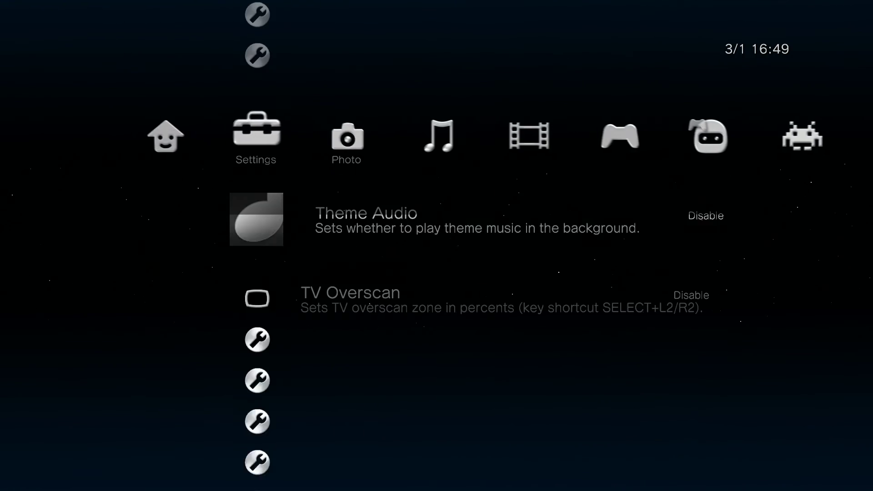
pyautogui.press('Return')
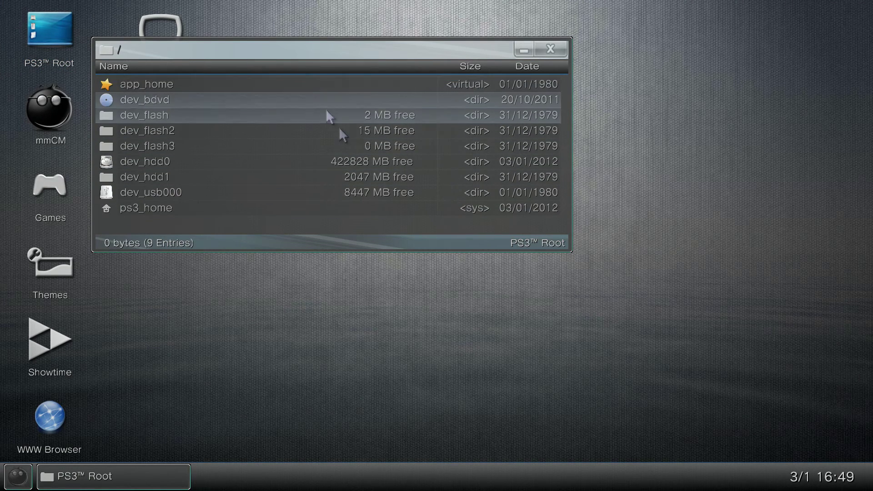
# Open dev_hdd0 from the mmOS PS3 Root window, and look at the titles in the game grid display mode
pyautogui.doubleClick(307, 164)
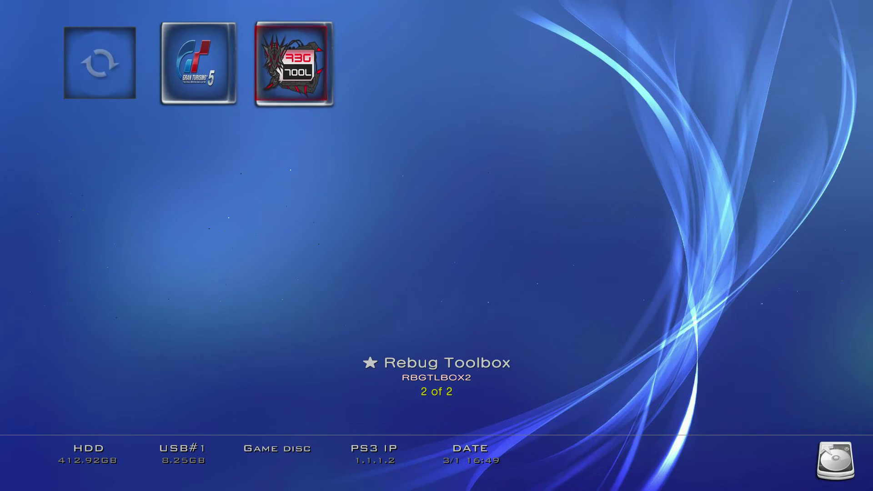
pyautogui.press('Left')
pyautogui.press('Right')
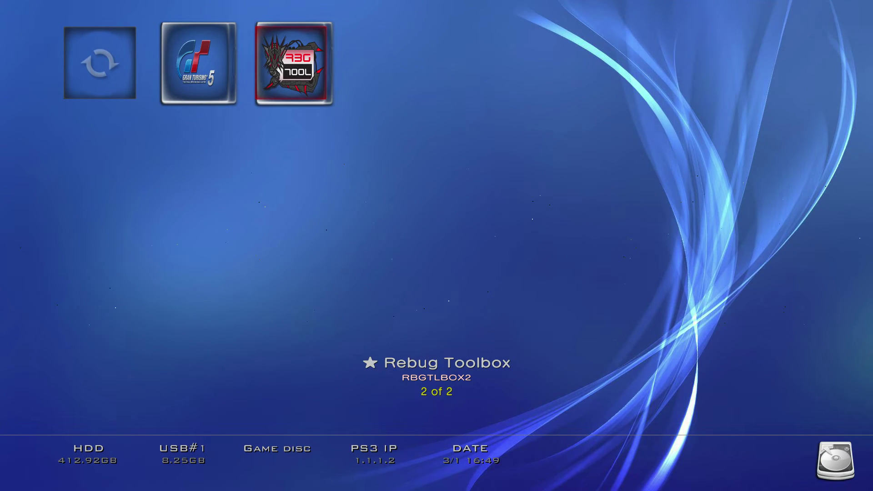
# Switch the display mode to the Game category list and look through the options for Rebug Toolbox
pyautogui.press('Tab')
pyautogui.press('Menu')
pyautogui.press('Down')
pyautogui.press('Down')
pyautogui.press('Down')
pyautogui.press('Down')
pyautogui.press('Down')
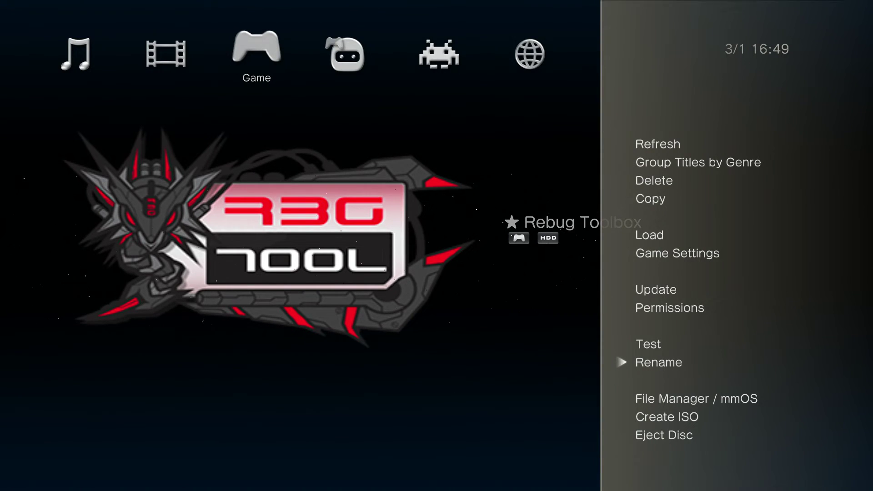
pyautogui.press('Up')
pyautogui.press('Up')
pyautogui.press('Up')
pyautogui.press('Up')
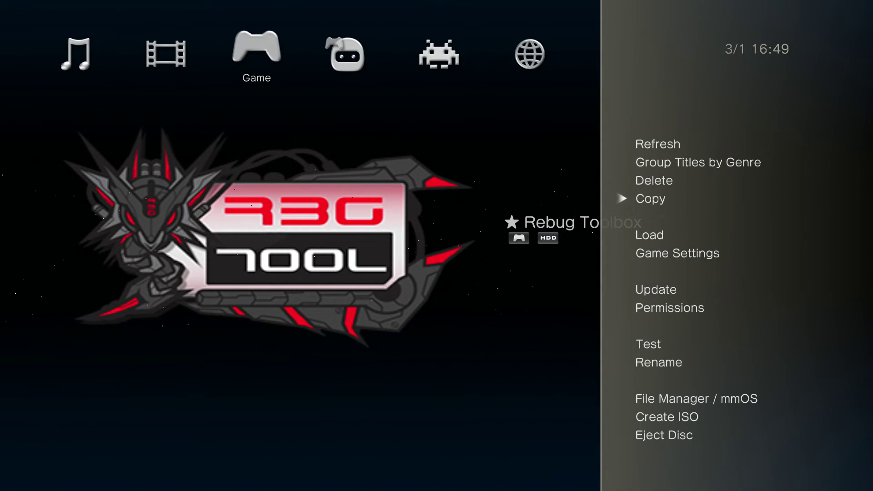
pyautogui.press('Up')
pyautogui.press('Up')
pyautogui.press('Up')
# Leave the Rebug Toolbox options and open the options for Gran Turismo 5
pyautogui.press('Return')
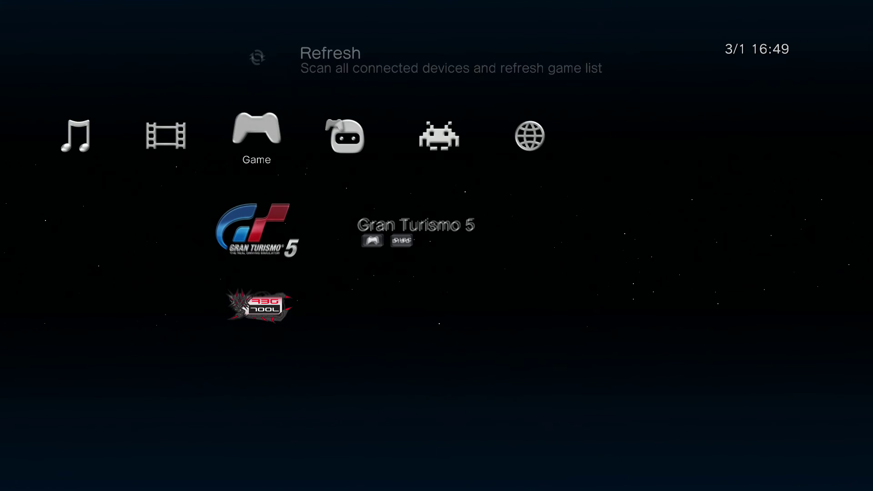
pyautogui.press('Menu')
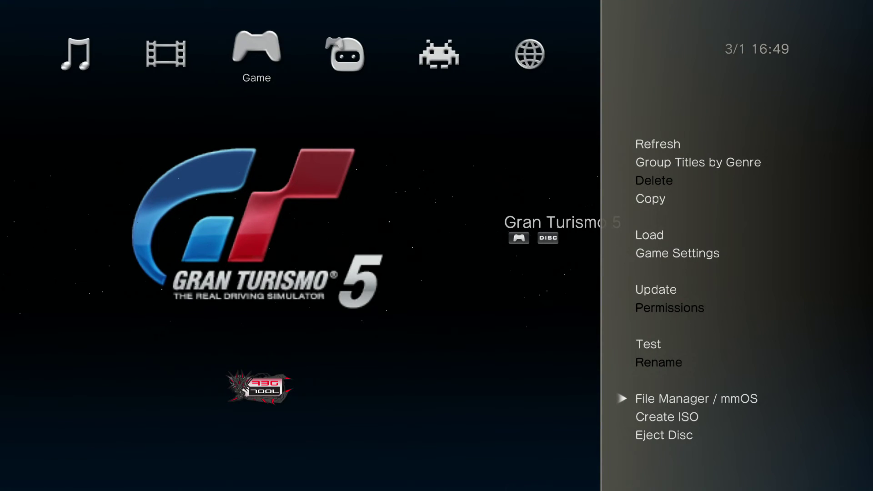